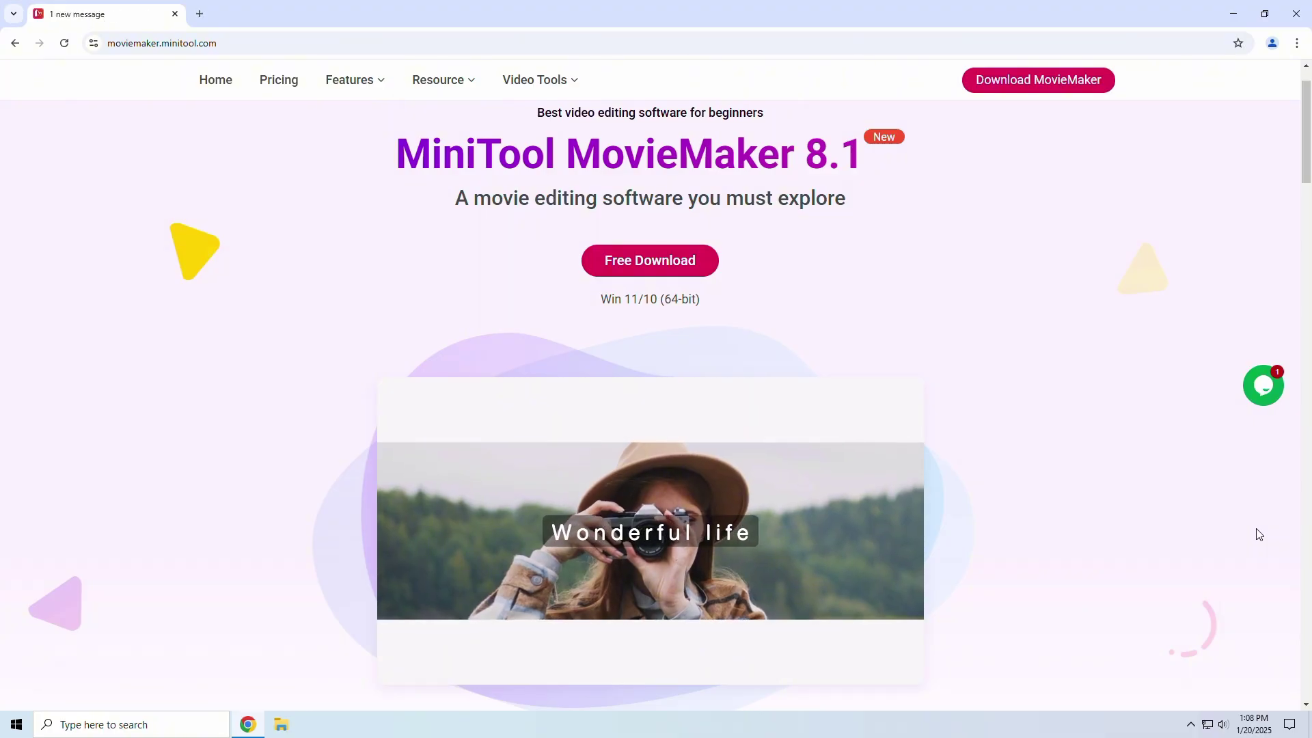
Look through the feature sections of the MiniTool MovieMaker 8.1 product page.
{"action": "scroll", "coordinate": [1259, 534], "scroll_direction": "down", "scroll_amount": 1}
{"action": "scroll", "coordinate": [1259, 535], "scroll_direction": "down", "scroll_amount": 9}
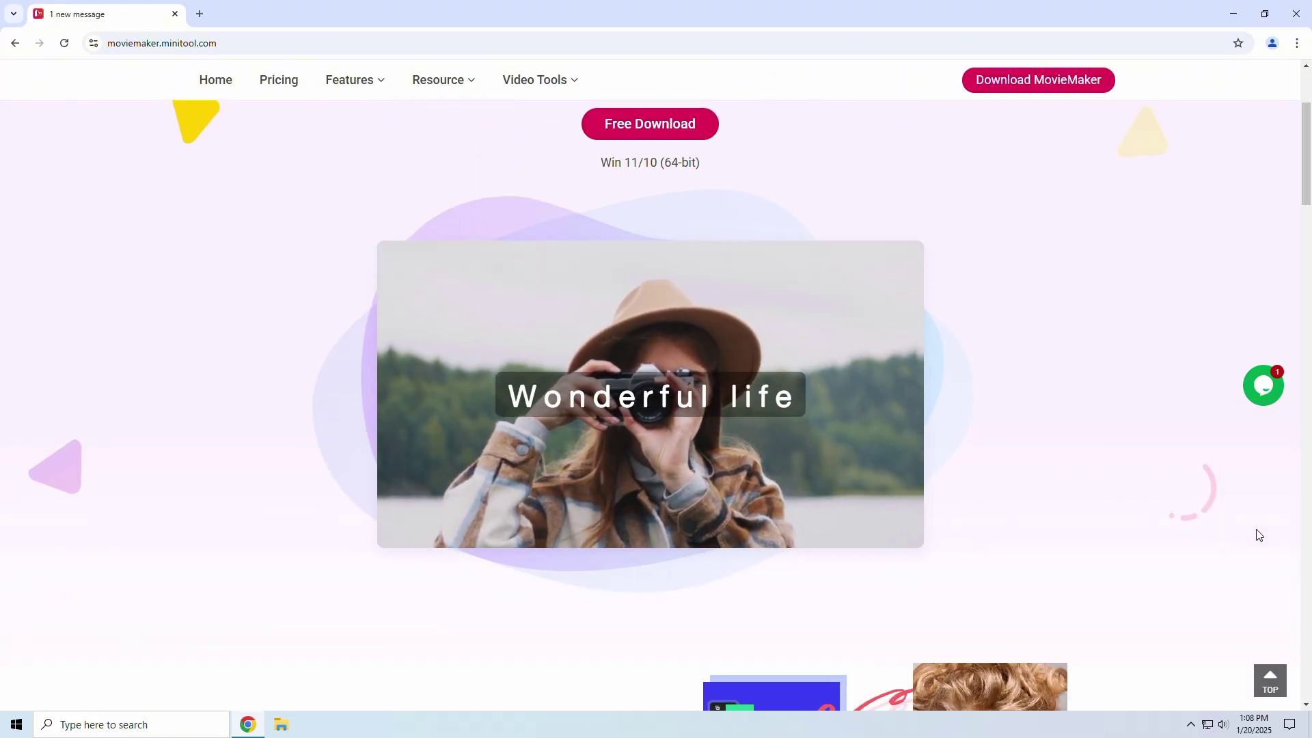
{"action": "scroll", "coordinate": [1259, 535], "scroll_direction": "down", "scroll_amount": 1}
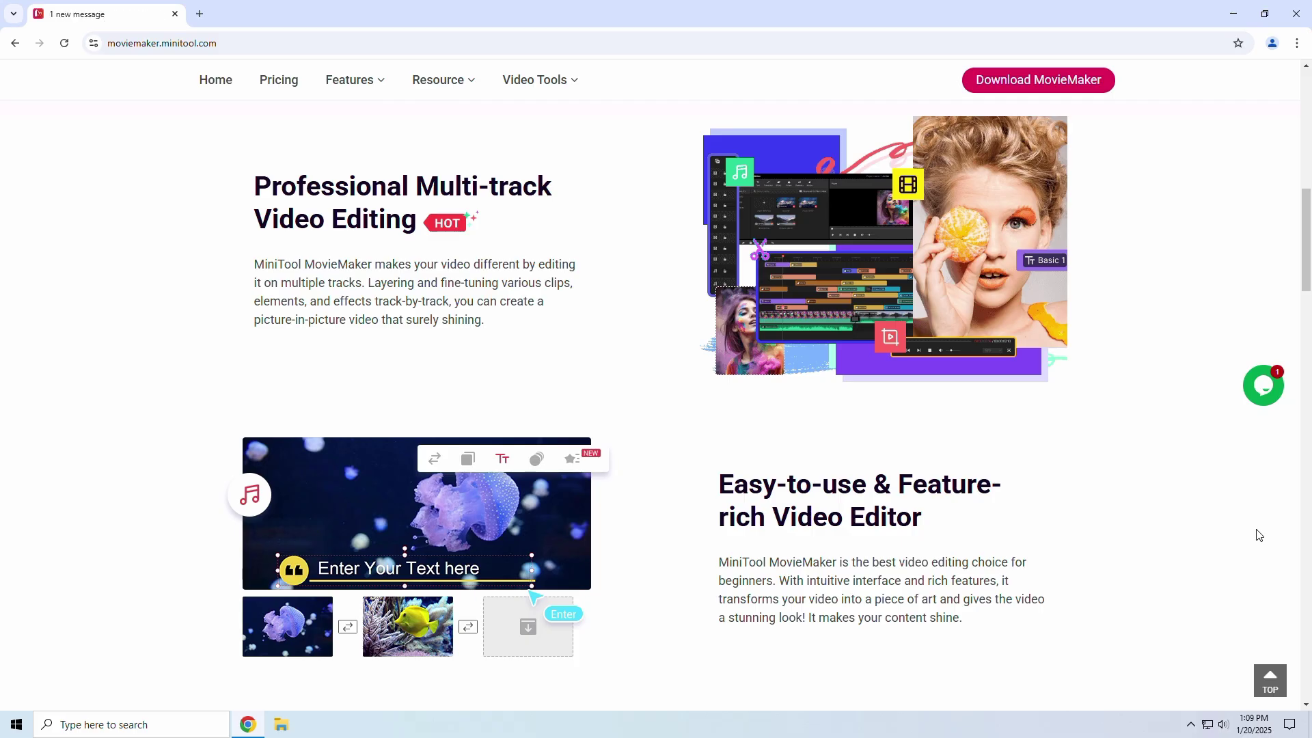
{"action": "scroll", "coordinate": [1259, 535], "scroll_direction": "down", "scroll_amount": 6}
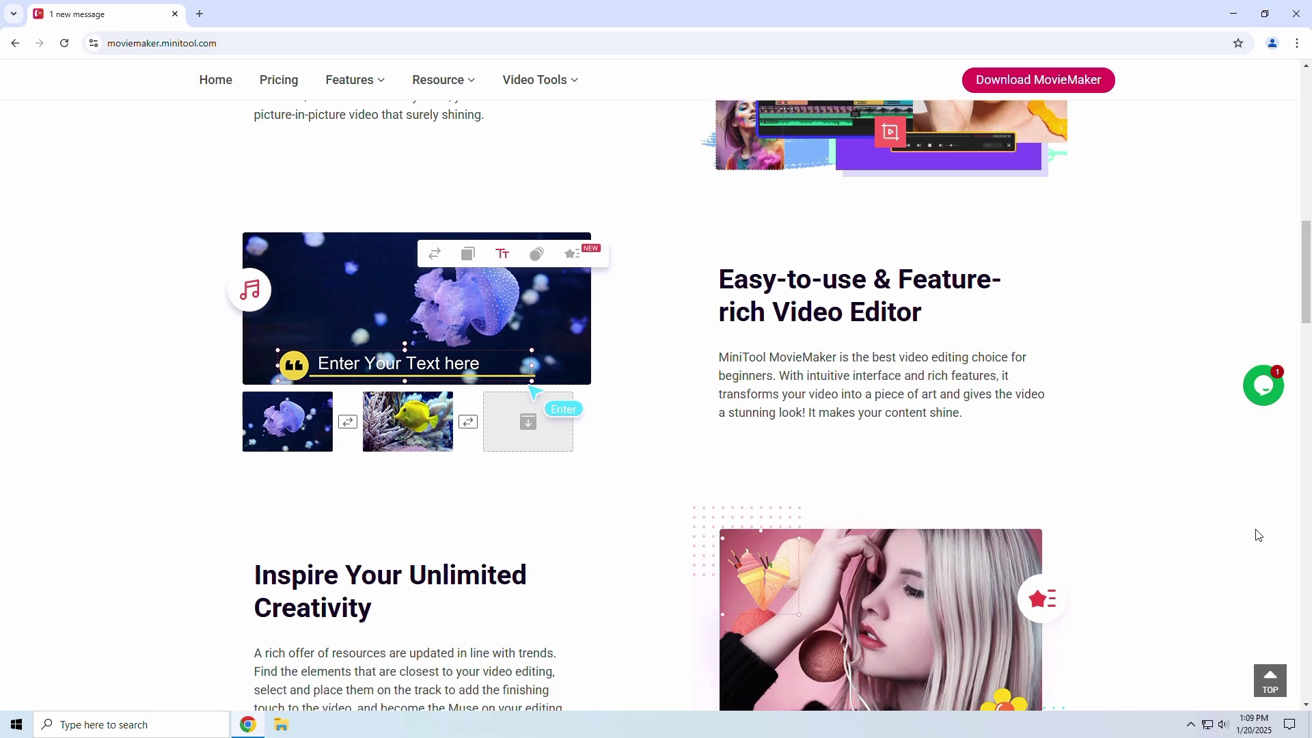
{"action": "scroll", "coordinate": [1259, 536], "scroll_direction": "down", "scroll_amount": 3}
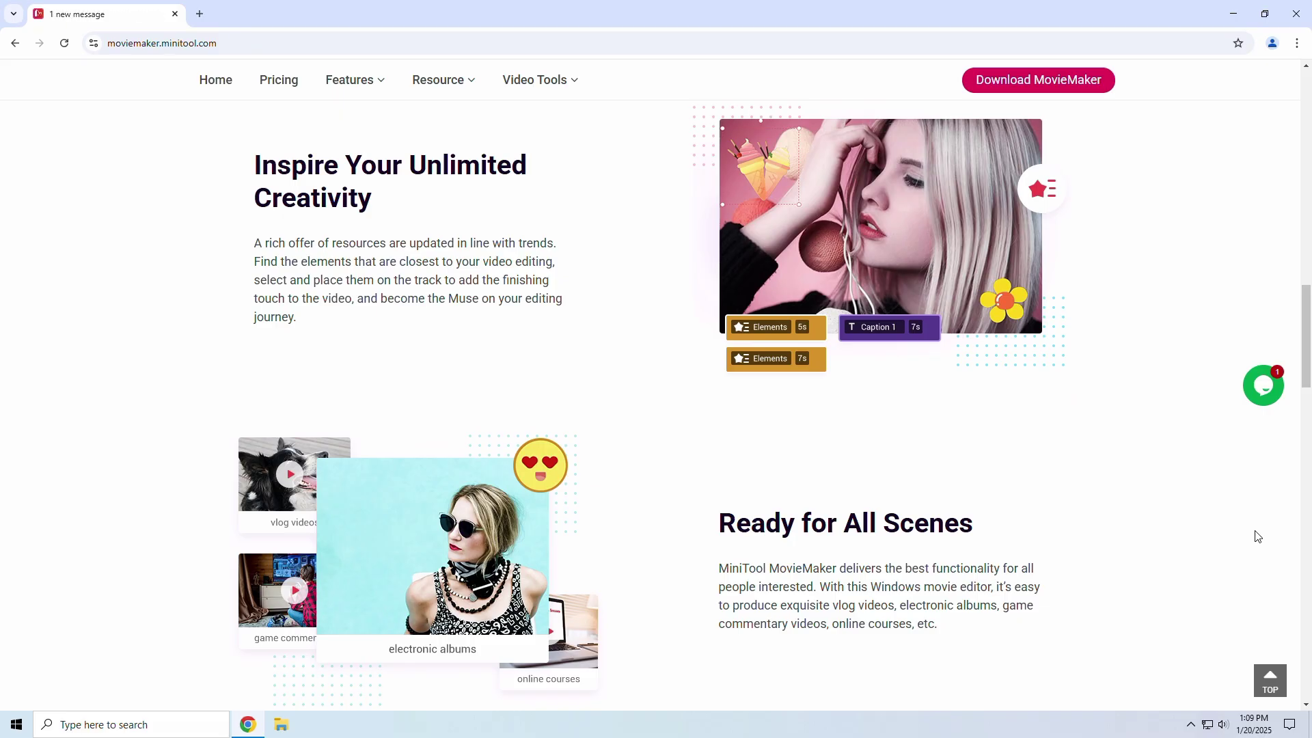
{"action": "scroll", "coordinate": [1256, 537], "scroll_direction": "down", "scroll_amount": 8}
{"action": "scroll", "coordinate": [1257, 531], "scroll_direction": "down", "scroll_amount": 1}
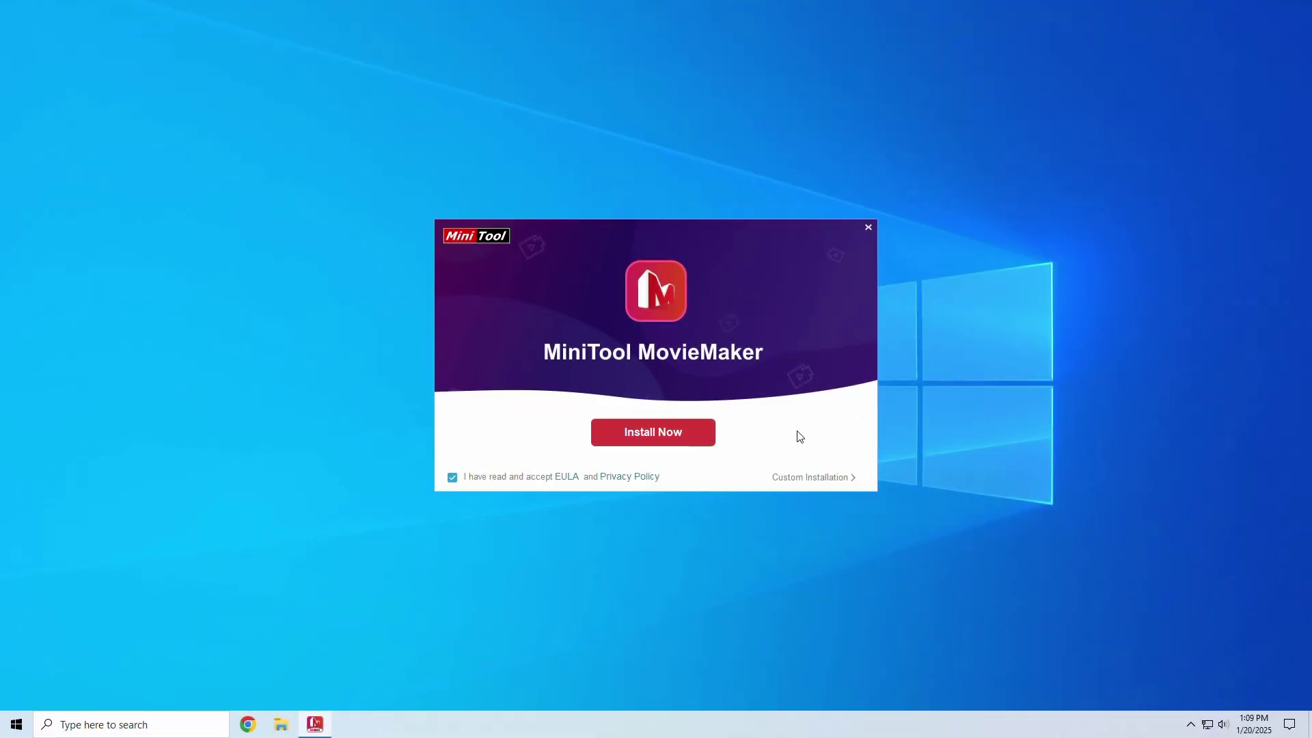
Install MiniTool MovieMaker with the default installation and start a new 16:9 (Widescreen) project in it.
{"action": "left_click", "coordinate": [701, 435]}
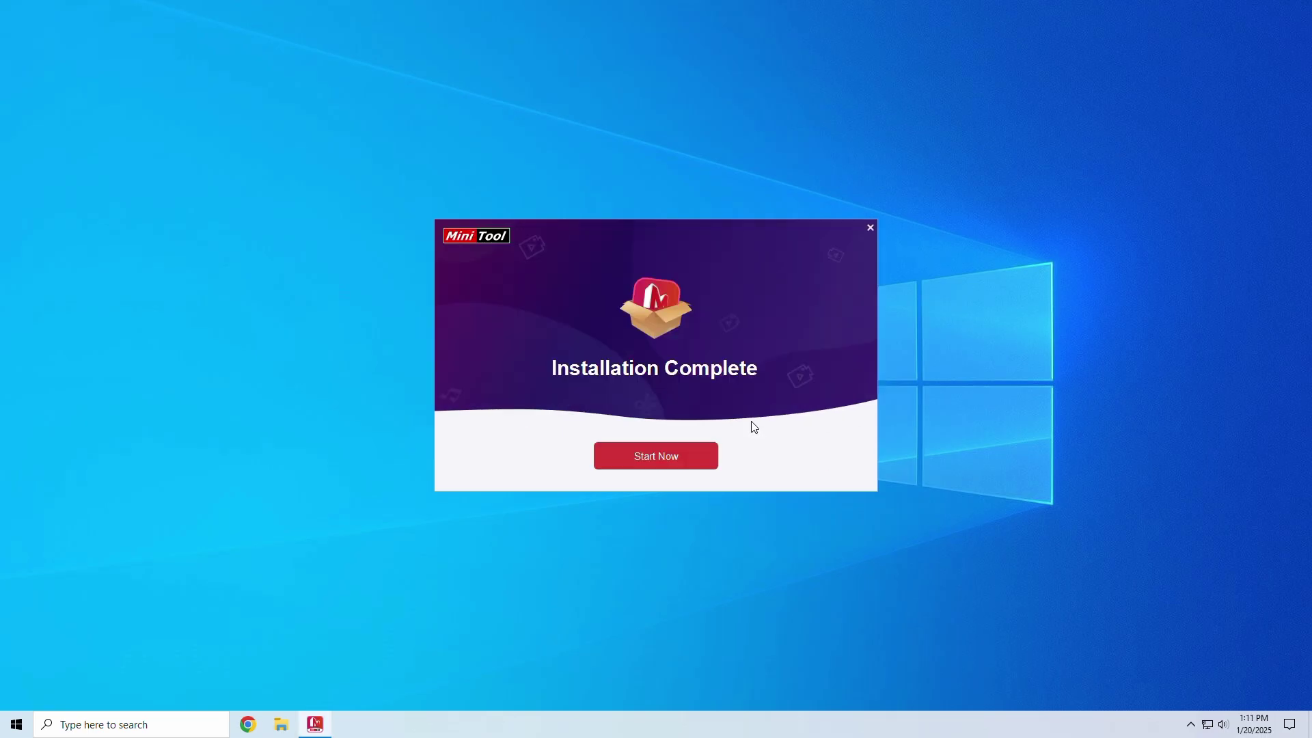
{"action": "left_click", "coordinate": [695, 462]}
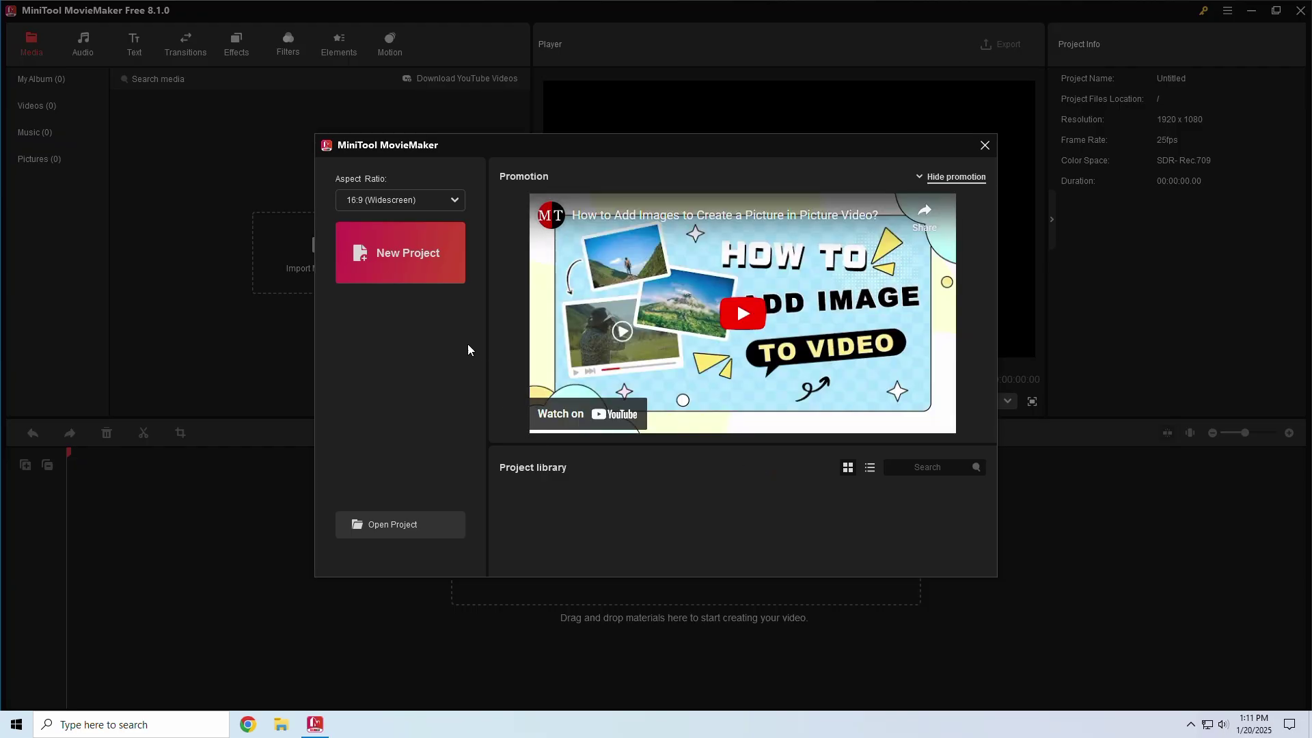
{"action": "left_click", "coordinate": [428, 270]}
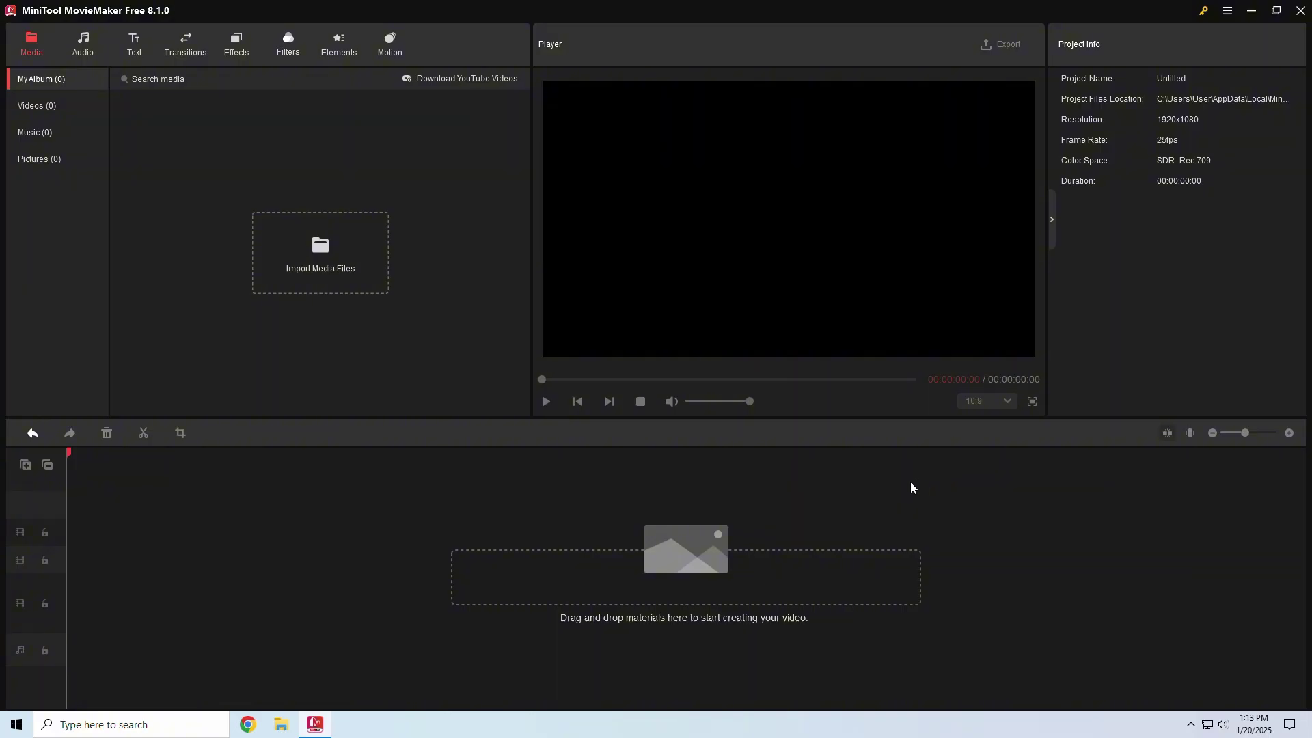
{"action": "left_click", "coordinate": [376, 287]}
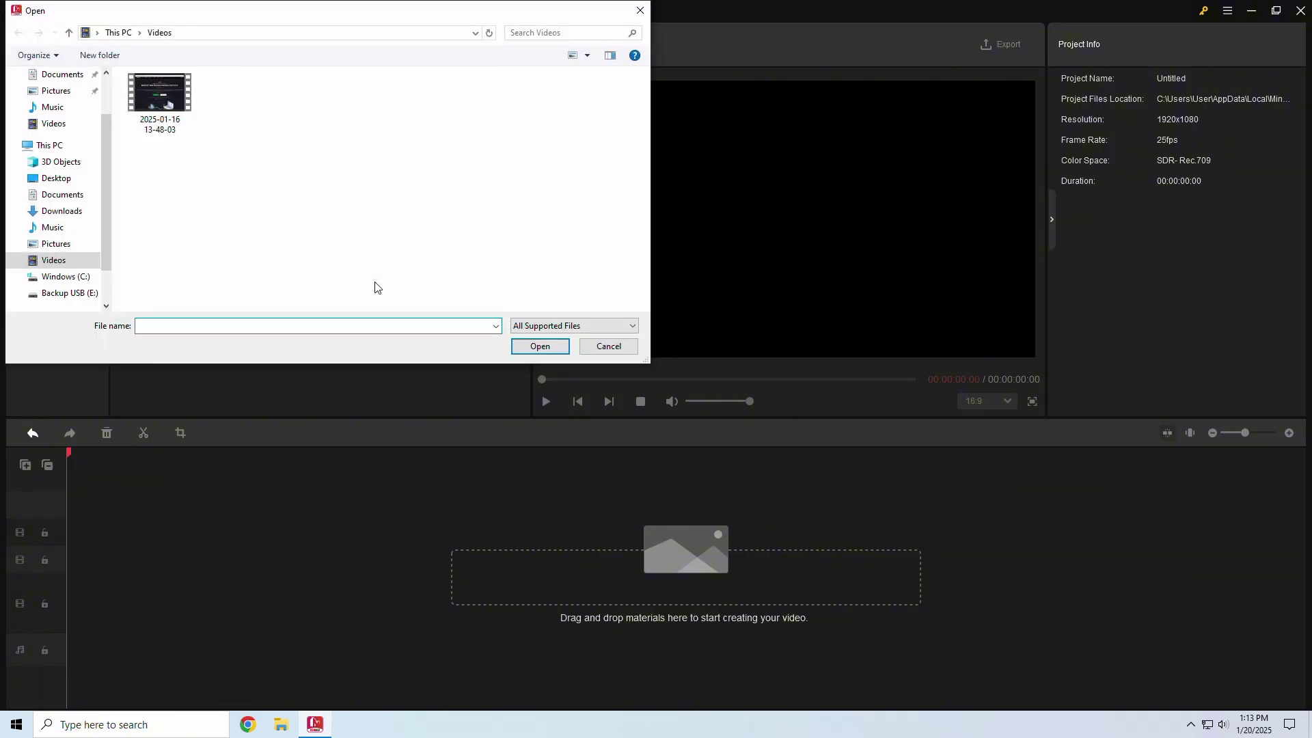
{"action": "left_click_drag", "start_coordinate": [159, 94], "coordinate": [189, 574]}
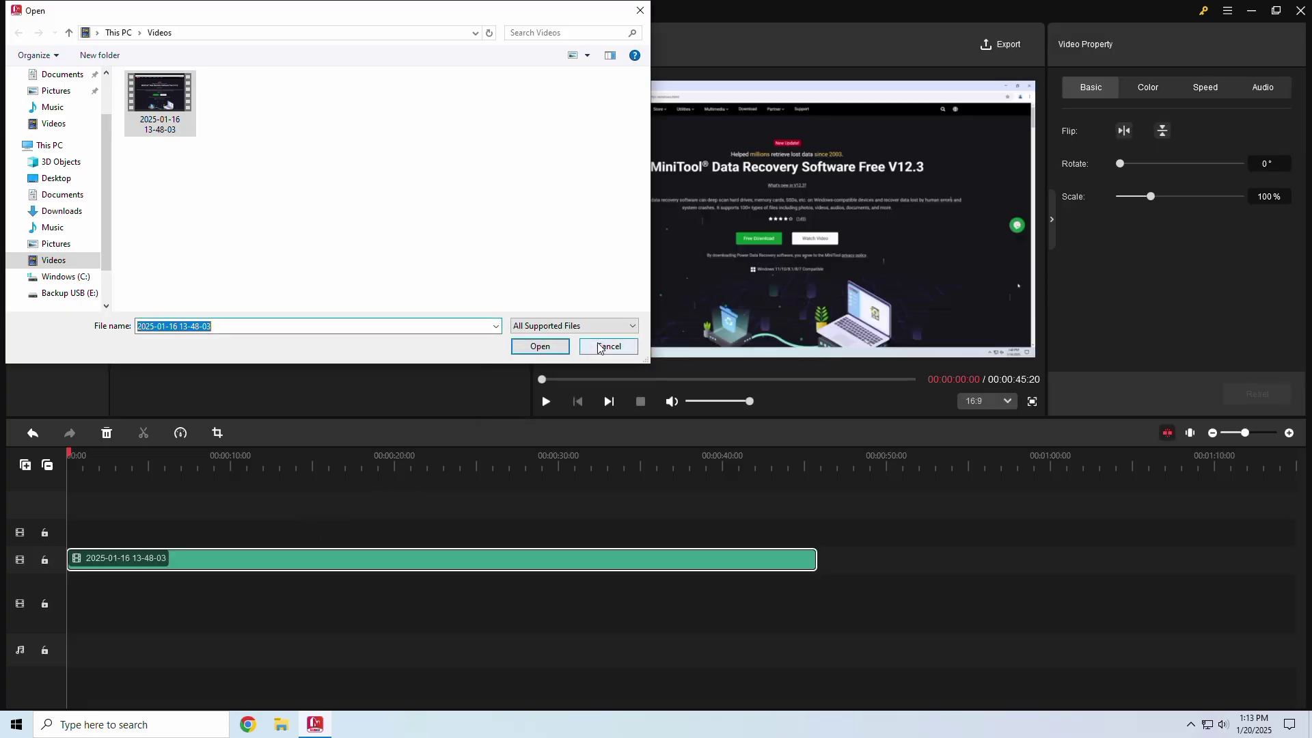
{"action": "left_click", "coordinate": [600, 347]}
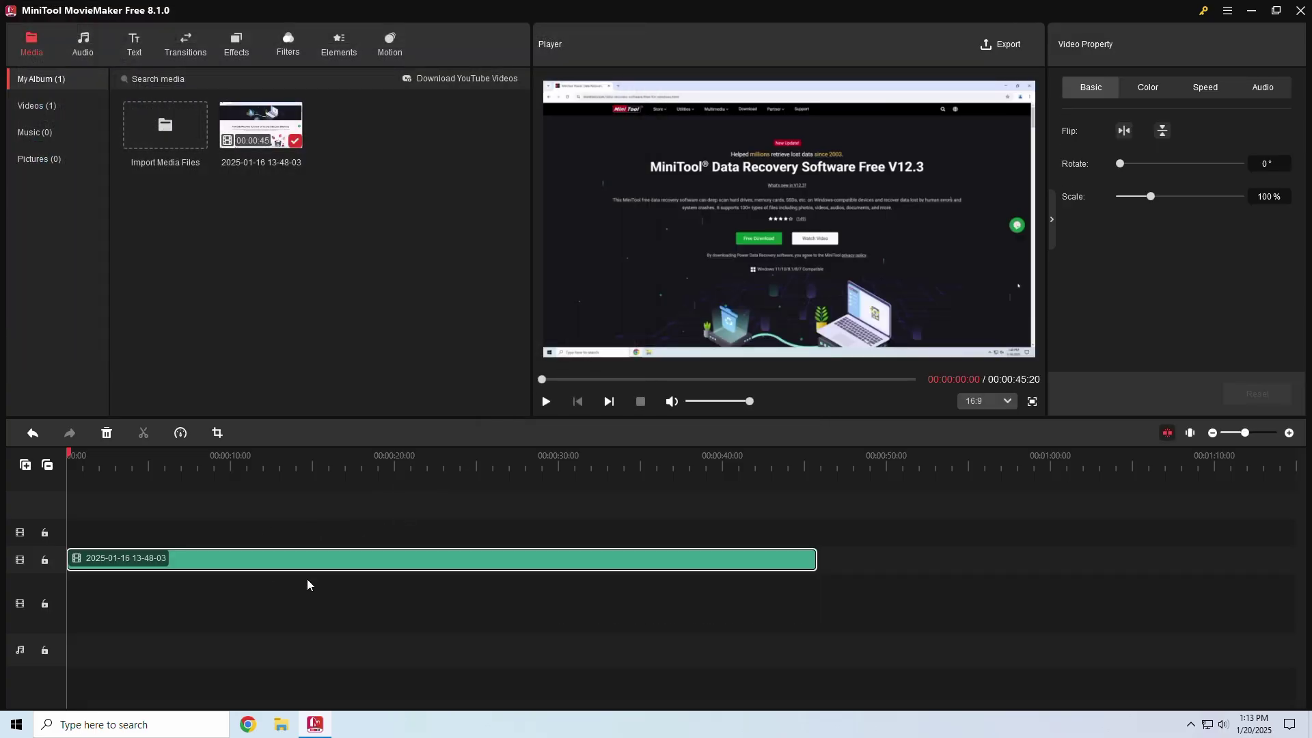
Split the video clip at 00:00:19:11 and shift its second part further along the track.
{"action": "left_click", "coordinate": [364, 541]}
{"action": "left_click_drag", "start_coordinate": [74, 467], "coordinate": [386, 486]}
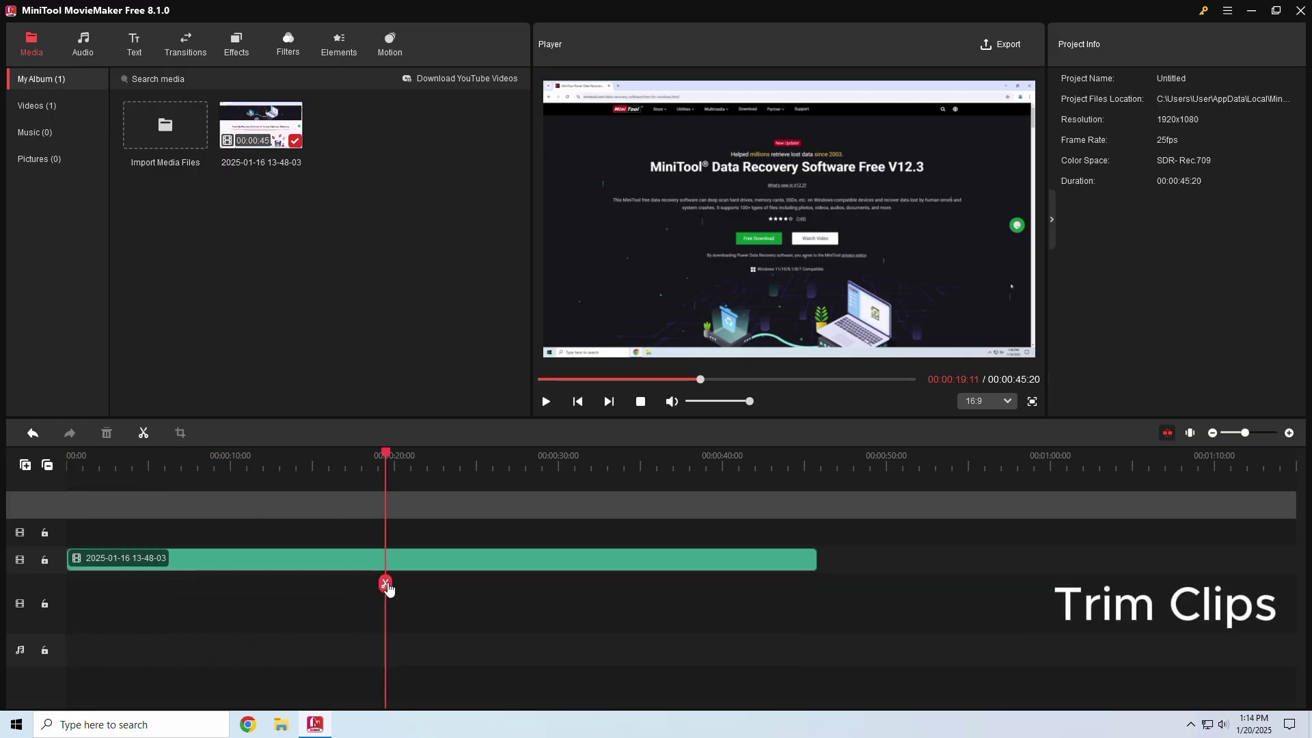
{"action": "left_click", "coordinate": [386, 584]}
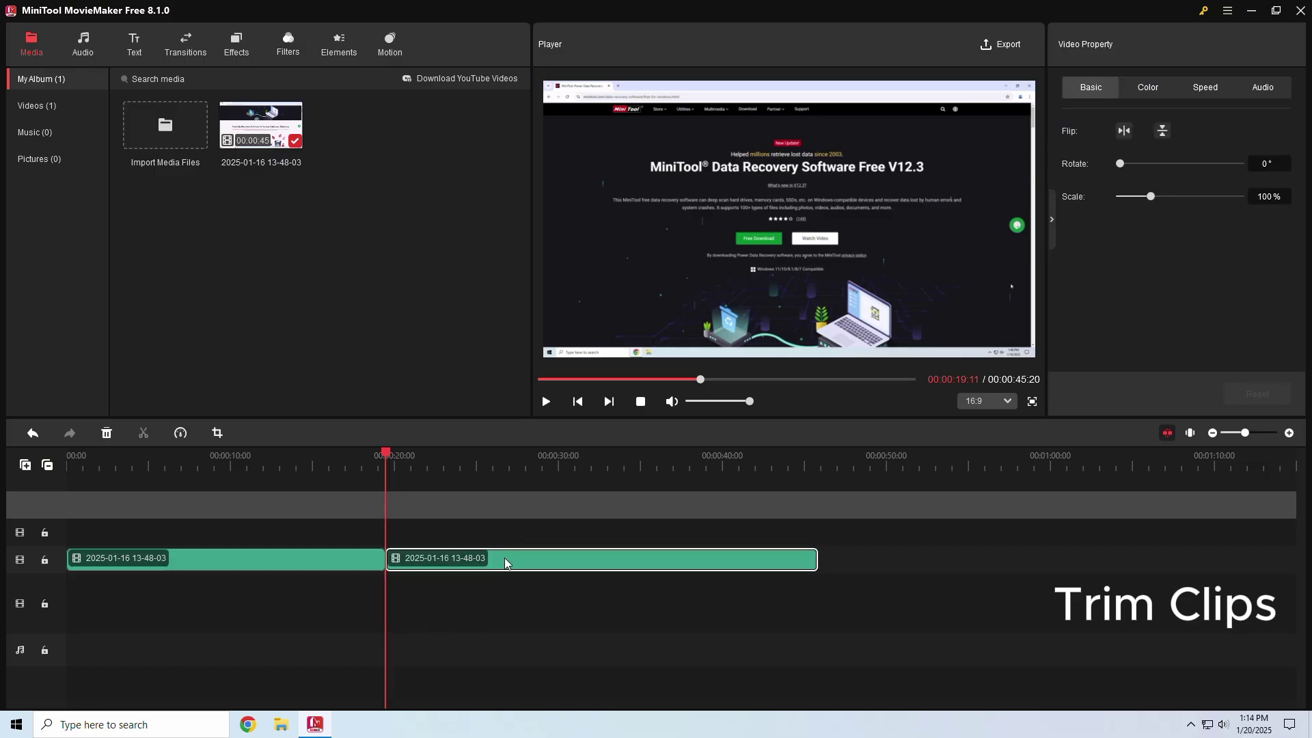
{"action": "left_click_drag", "start_coordinate": [506, 563], "coordinate": [581, 560]}
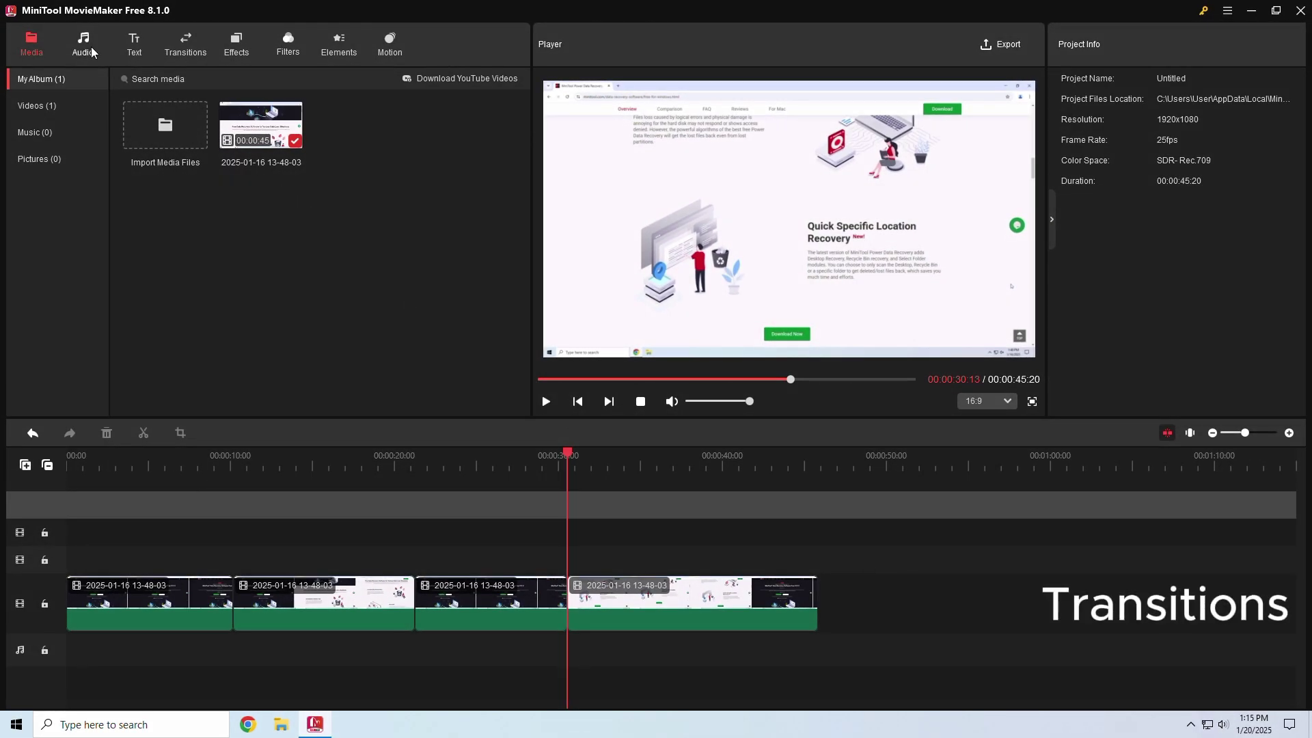
Add FadeBlack, CrossZoom and DirectionalWipe transitions, in that order, at the three cuts between the four clips and preview them.
{"action": "left_click", "coordinate": [188, 44]}
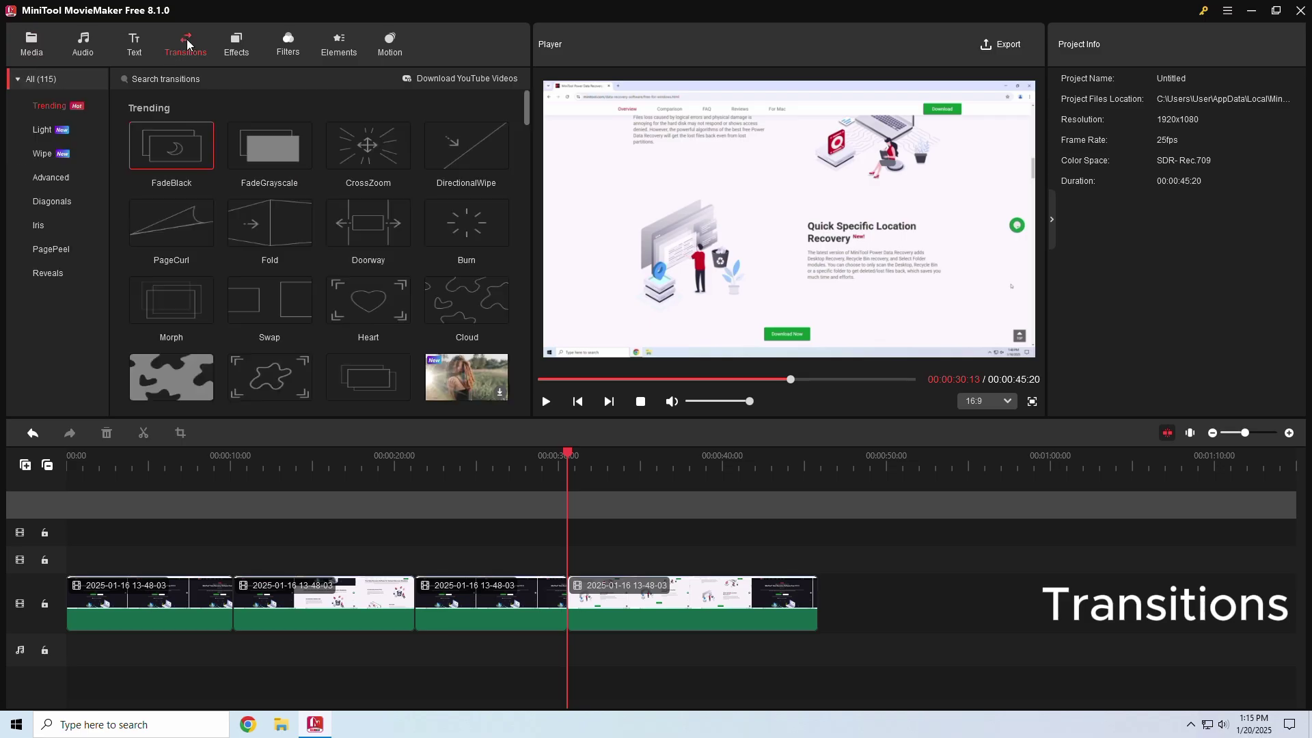
{"action": "mouse_move", "coordinate": [185, 158]}
{"action": "left_click_drag", "start_coordinate": [173, 152], "coordinate": [234, 602]}
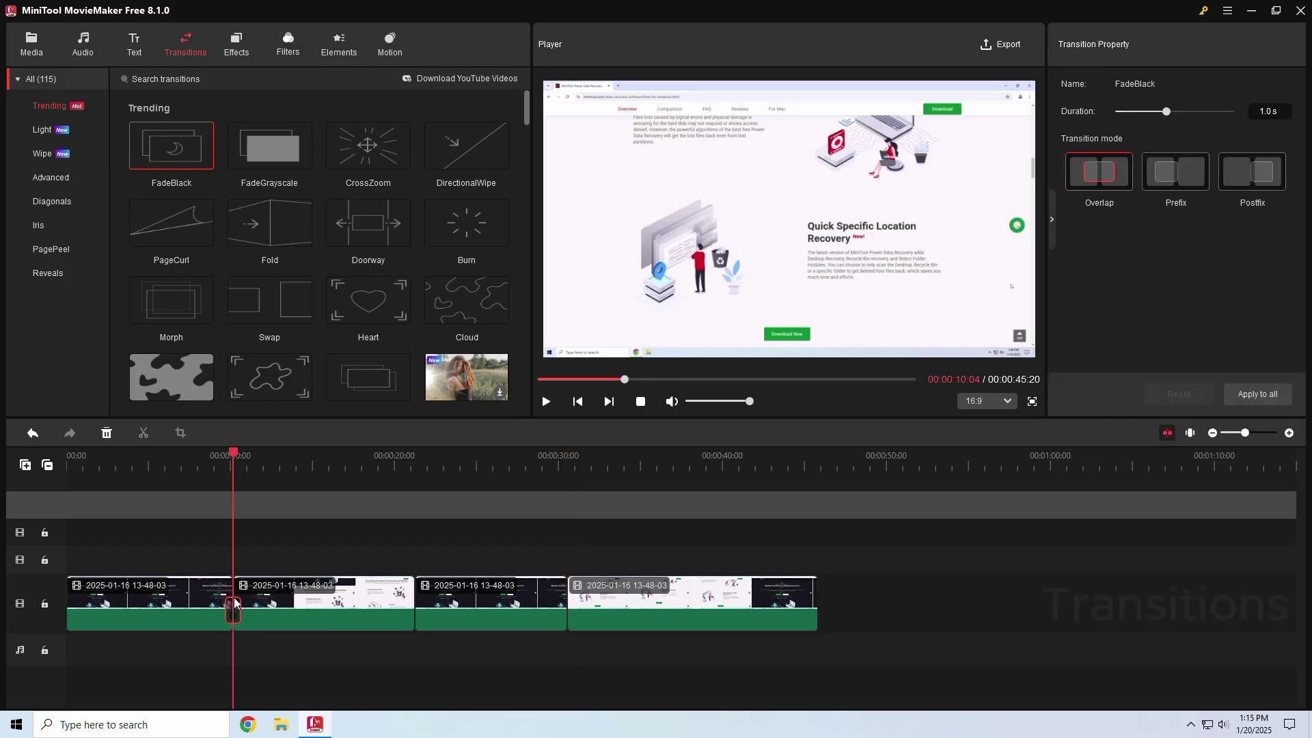
{"action": "left_click_drag", "start_coordinate": [366, 147], "coordinate": [412, 610]}
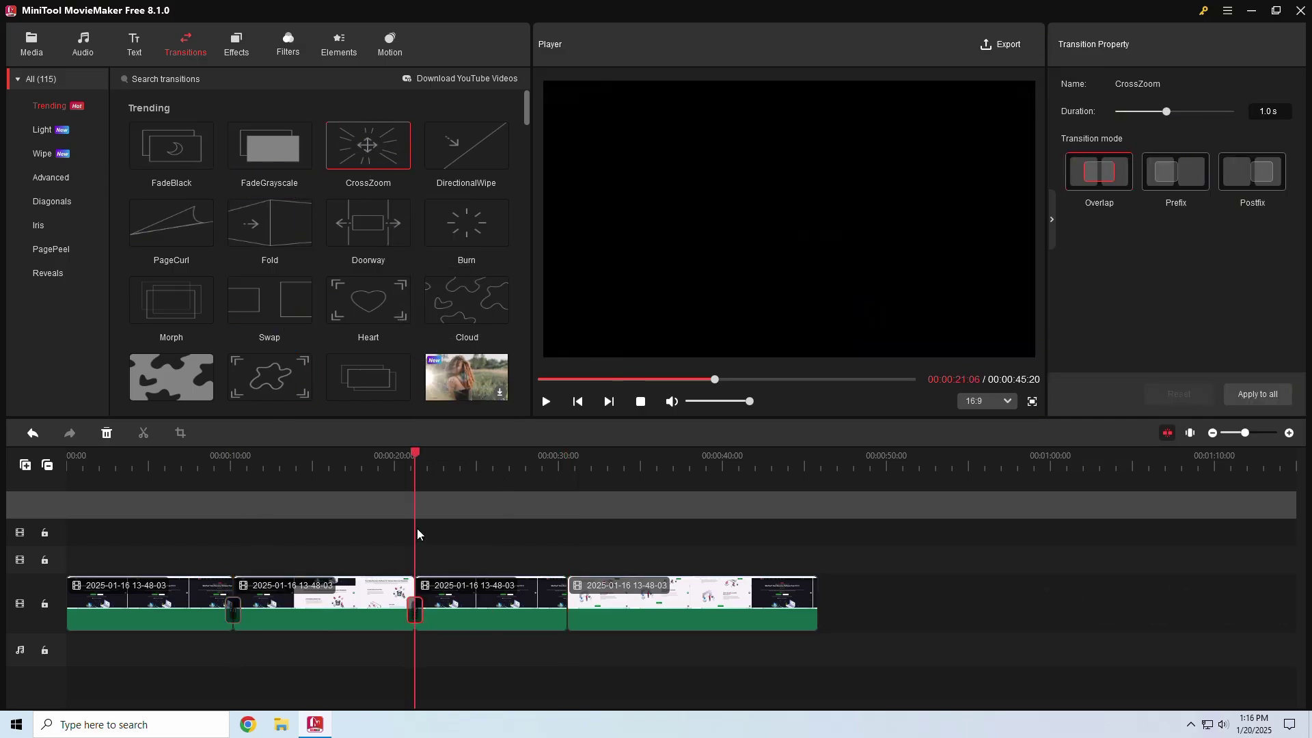
{"action": "left_click_drag", "start_coordinate": [451, 147], "coordinate": [568, 601]}
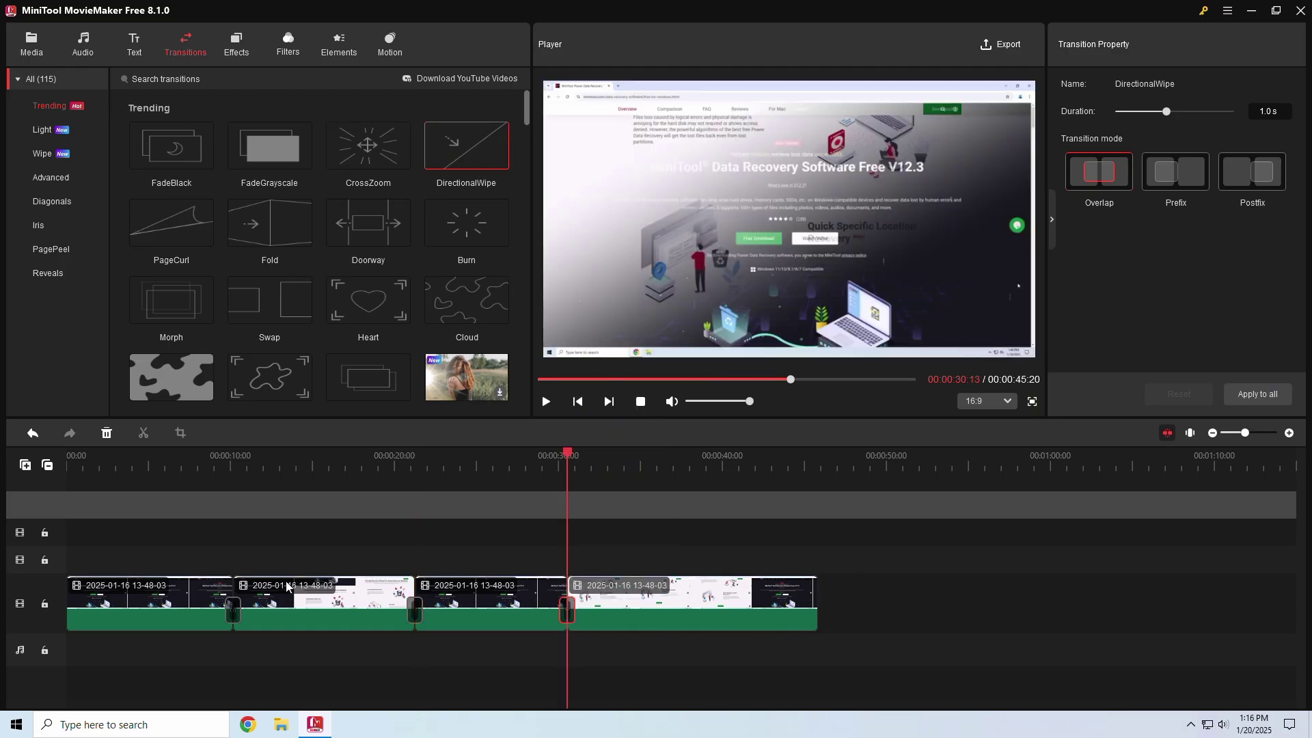
{"action": "left_click", "coordinate": [211, 564]}
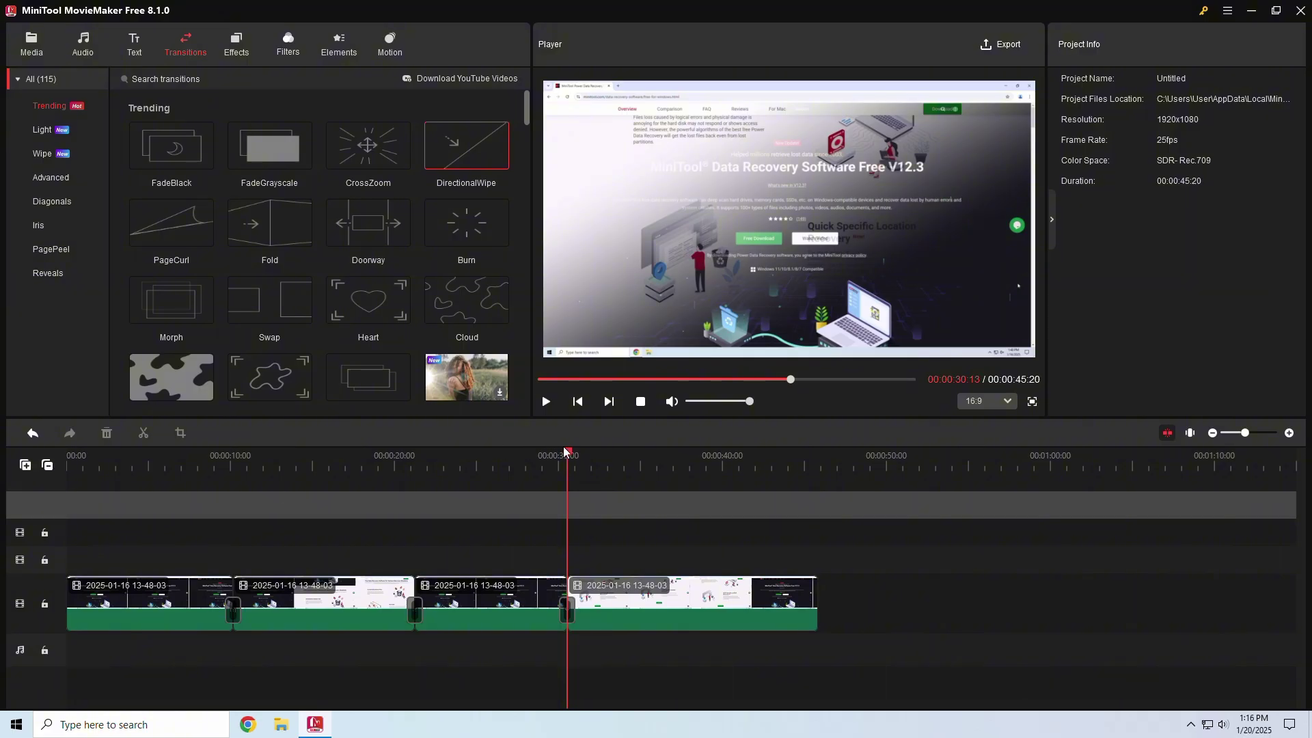
{"action": "left_click_drag", "start_coordinate": [564, 450], "coordinate": [228, 513]}
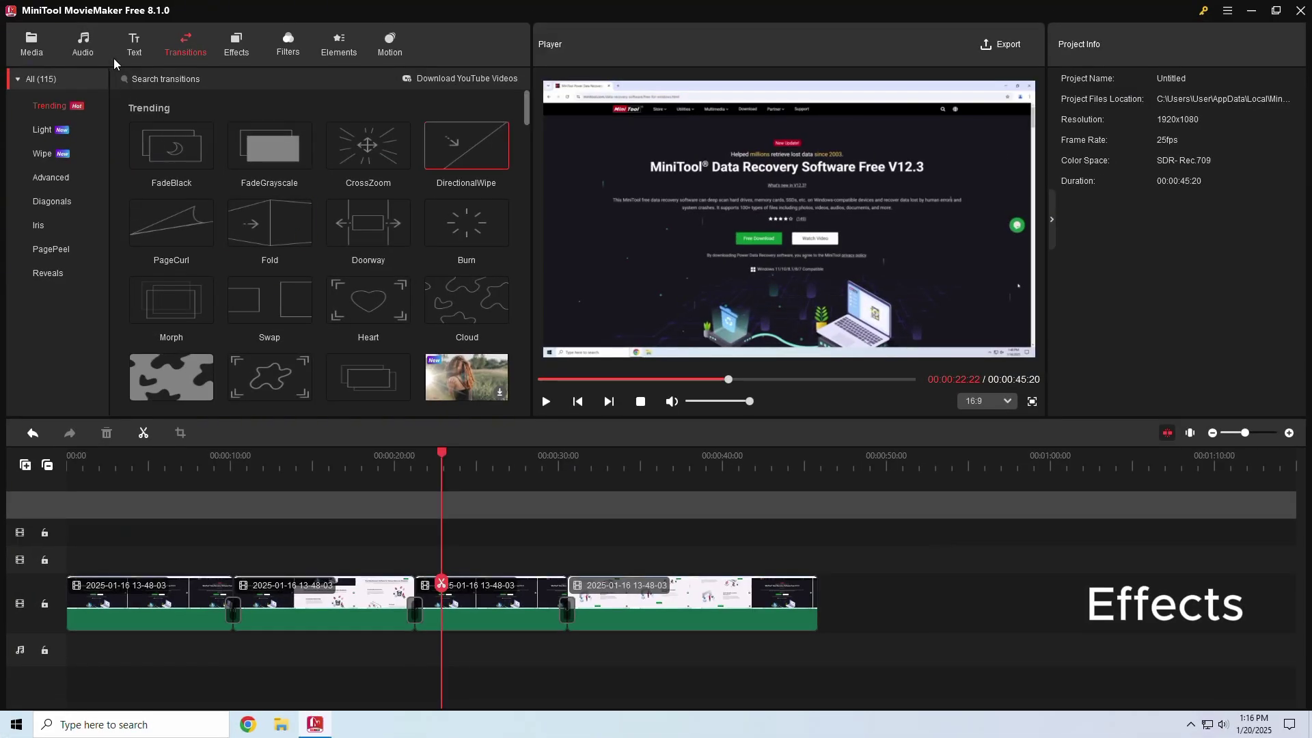
Add the Overlay 1 effect on the track above the clips and fit it to span the whole third clip.
{"action": "left_click", "coordinate": [237, 51]}
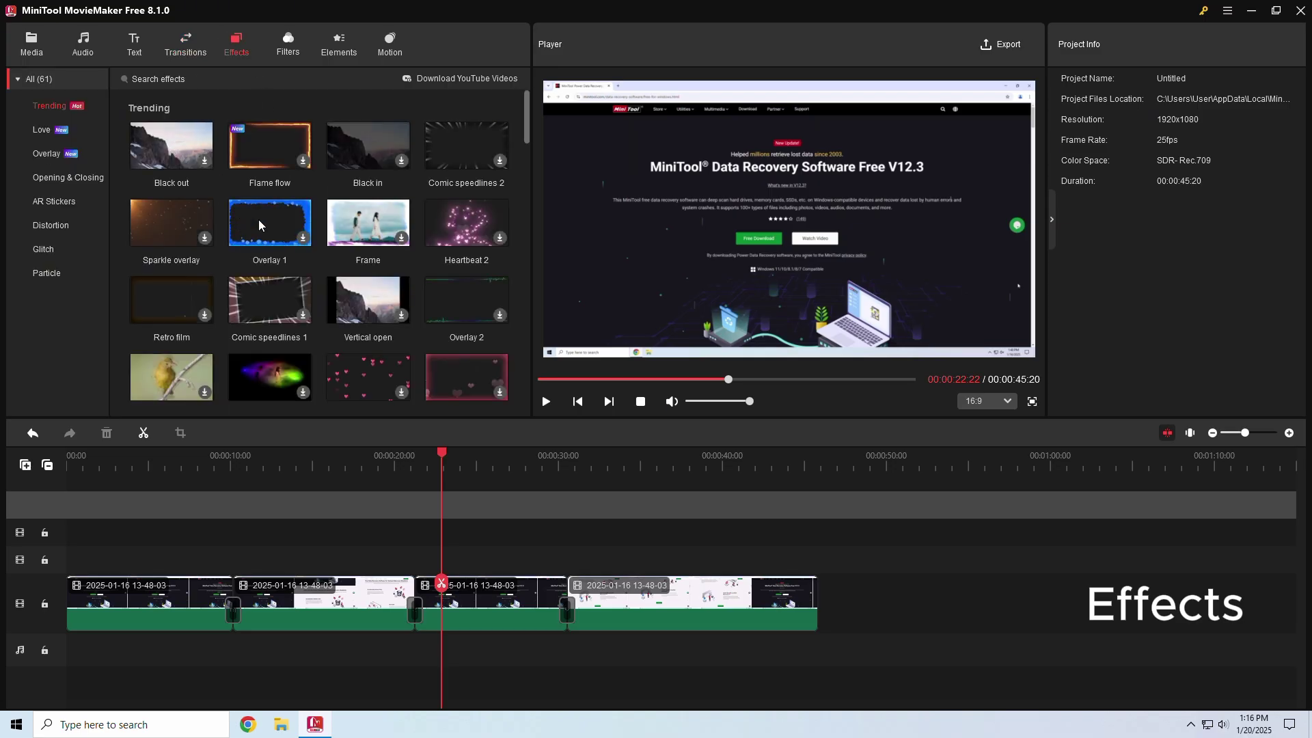
{"action": "left_click_drag", "start_coordinate": [250, 481], "coordinate": [183, 629]}
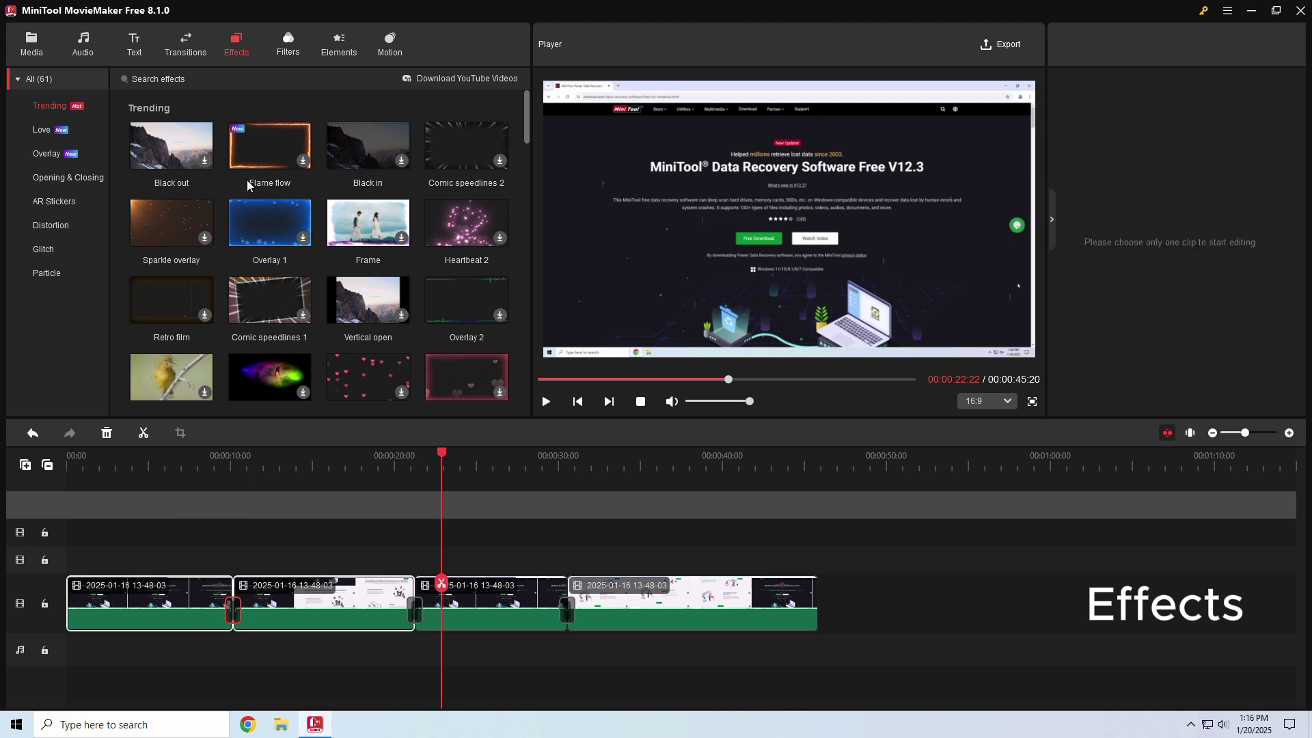
{"action": "left_click", "coordinate": [302, 237]}
{"action": "left_click", "coordinate": [302, 238]}
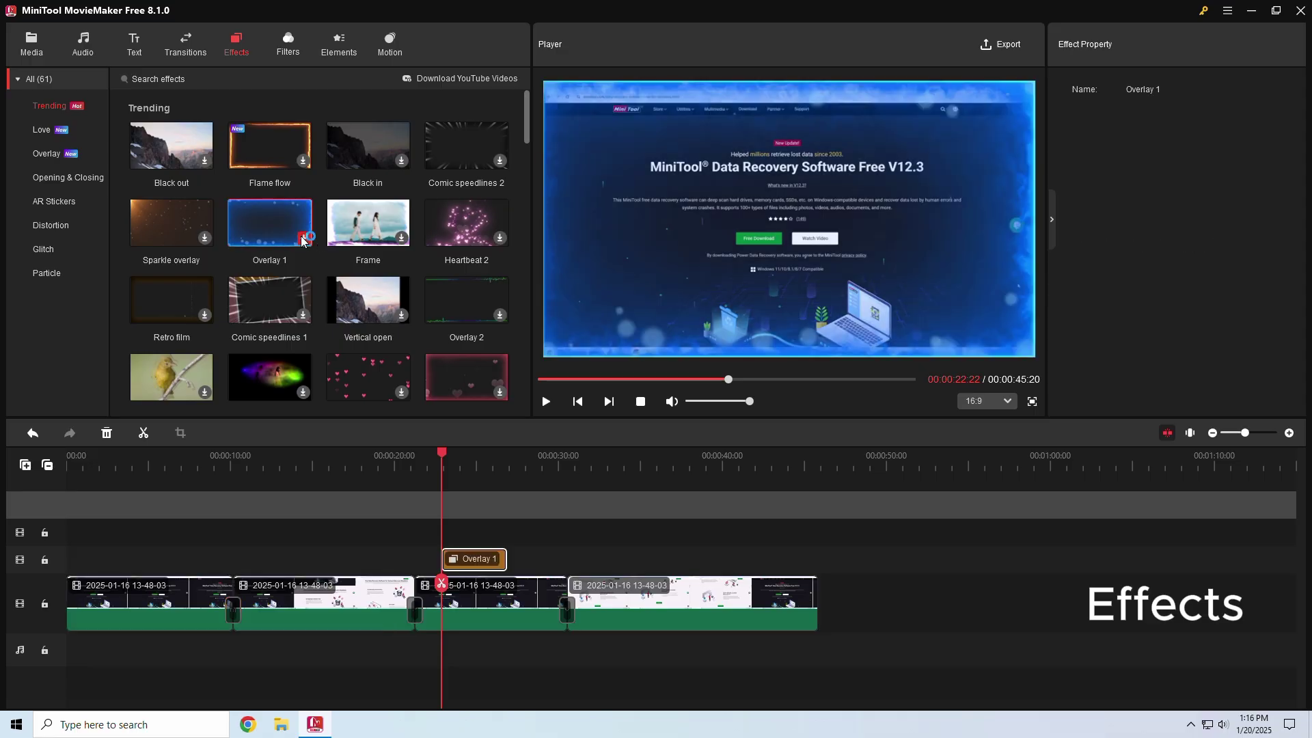
{"action": "left_click", "coordinate": [407, 556]}
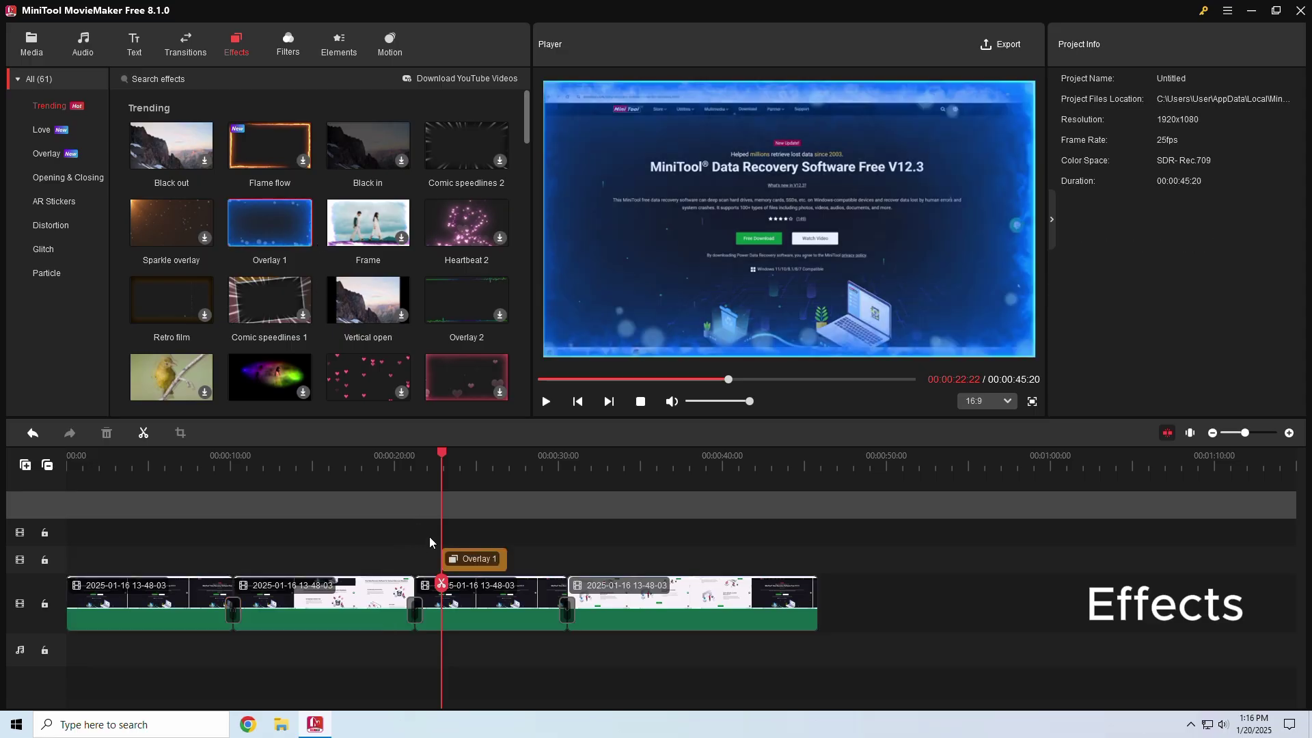
{"action": "left_click_drag", "start_coordinate": [447, 459], "coordinate": [412, 472]}
{"action": "left_click_drag", "start_coordinate": [490, 562], "coordinate": [566, 559]}
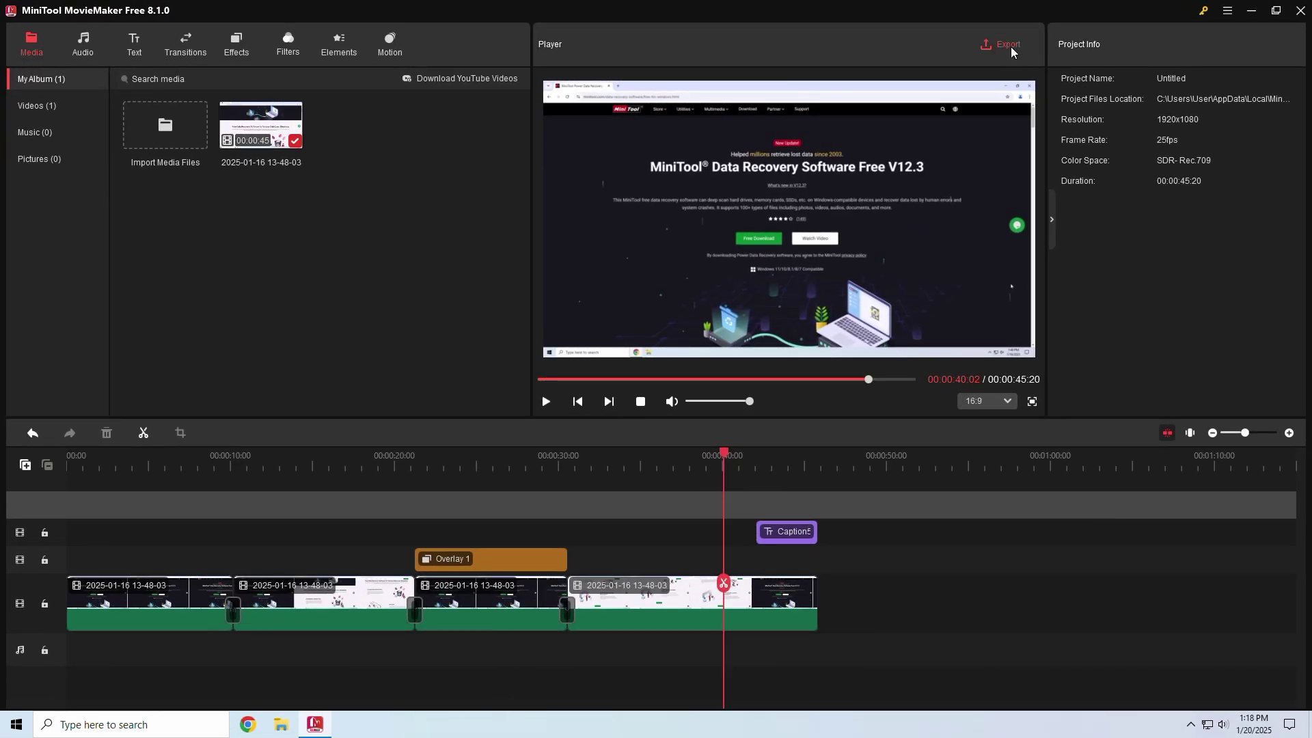
Export the video to the PC as an MP4 named My Movietest at 1920x1080 and 25 fps.
{"action": "left_click", "coordinate": [1004, 45]}
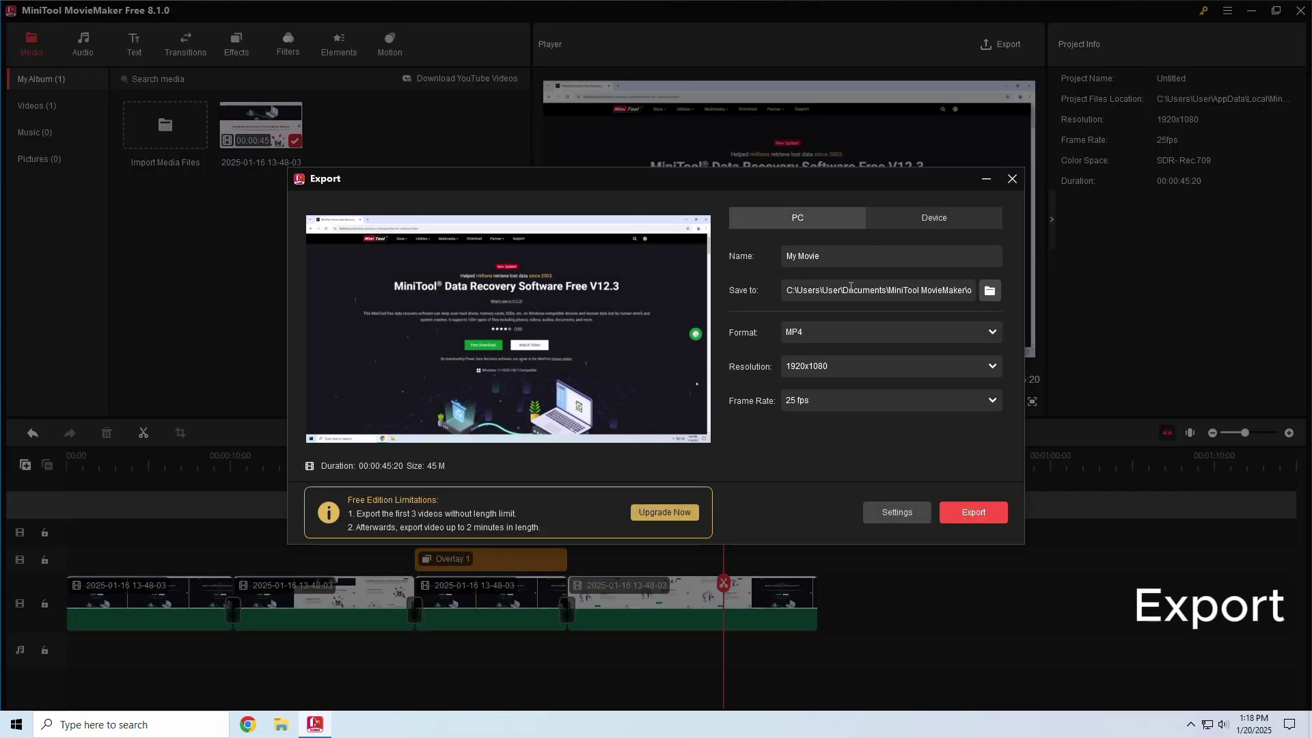
{"action": "left_click", "coordinate": [856, 256]}
{"action": "left_click", "coordinate": [964, 514]}
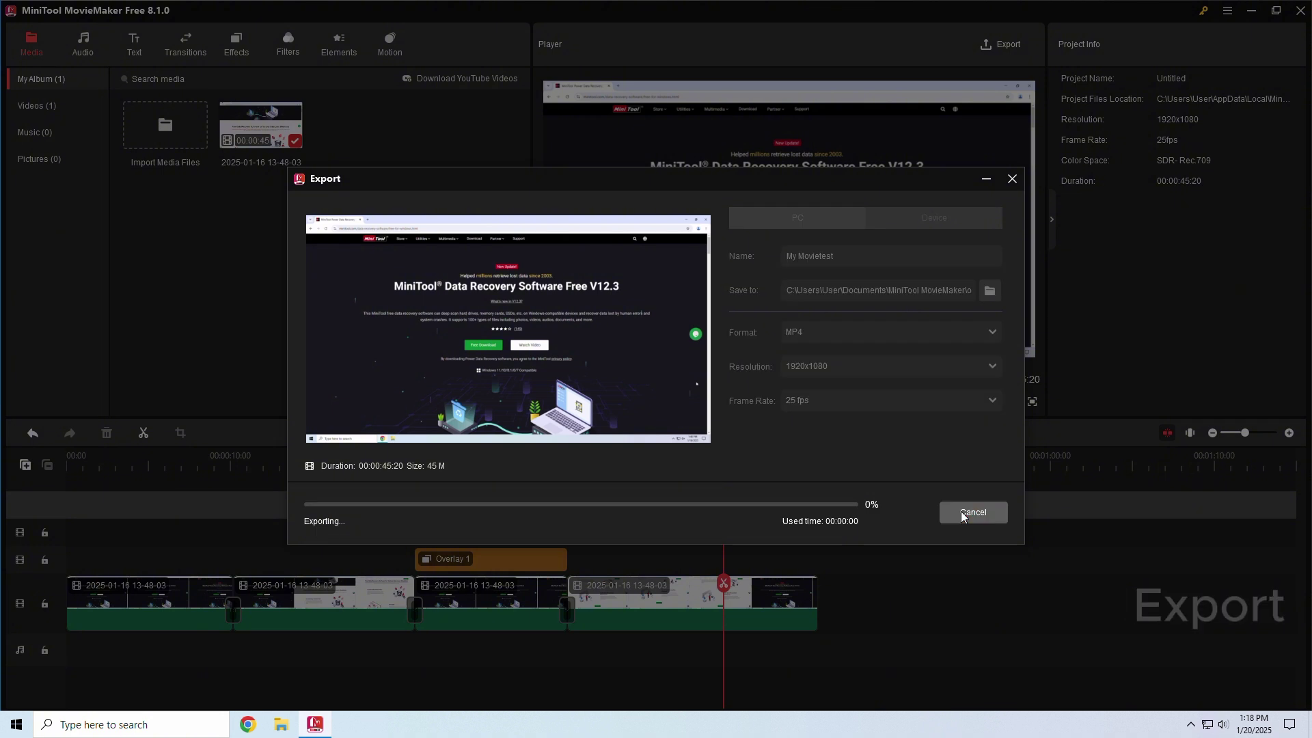